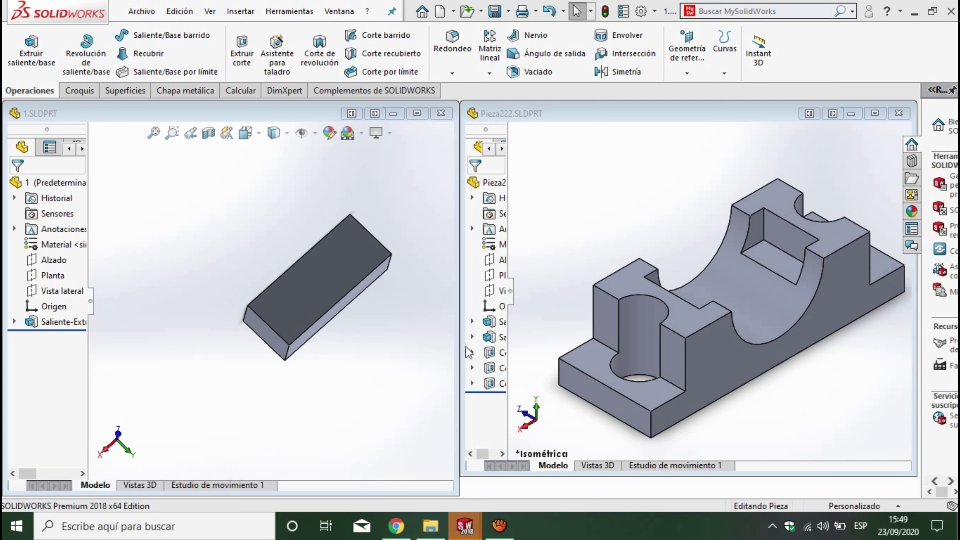
Activate the 1.SLDPRT block window, tiled beside the Pieza222.SLDPRT window
{"action": "left_click", "coordinate": [344, 194]}
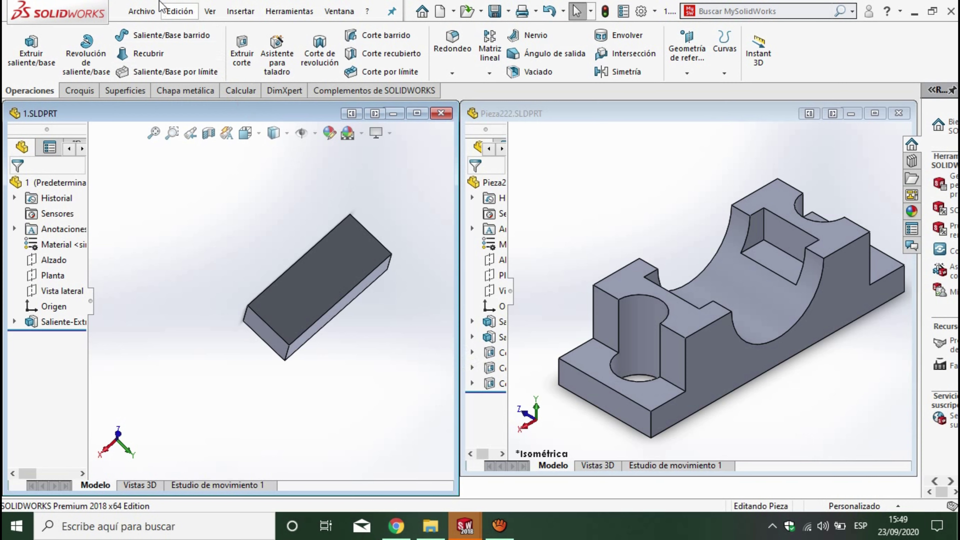
Create a new assembly from part 1, placing the block at the origin
{"action": "left_click", "coordinate": [147, 17]}
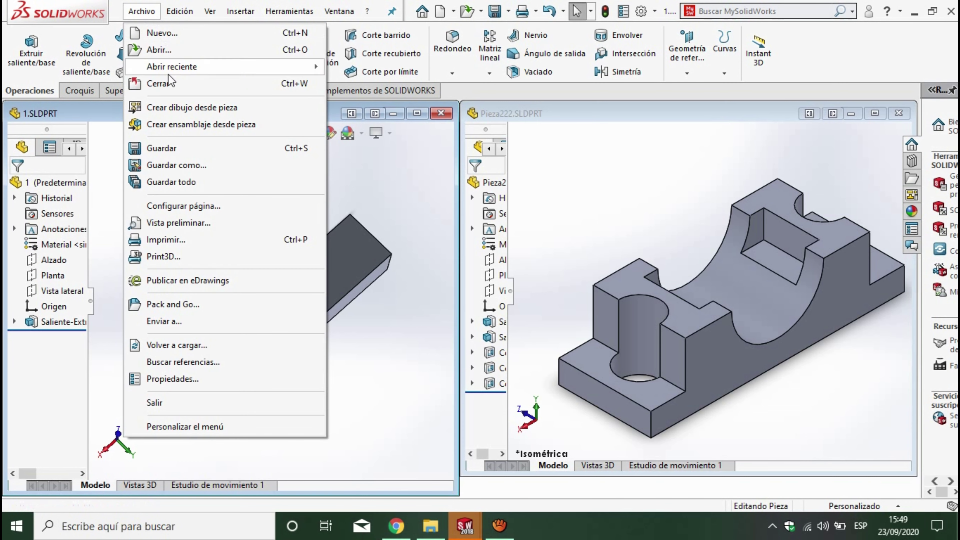
{"action": "left_click", "coordinate": [170, 121]}
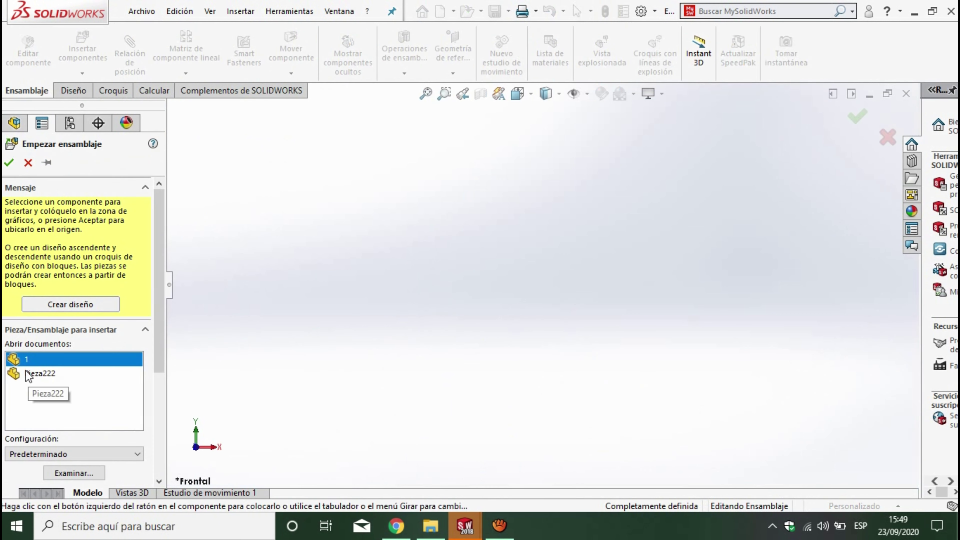
{"action": "left_click", "coordinate": [567, 306]}
Insert Pieza222 into the assembly, placing it below the block
{"action": "left_click", "coordinate": [83, 49]}
{"action": "left_click", "coordinate": [28, 351]}
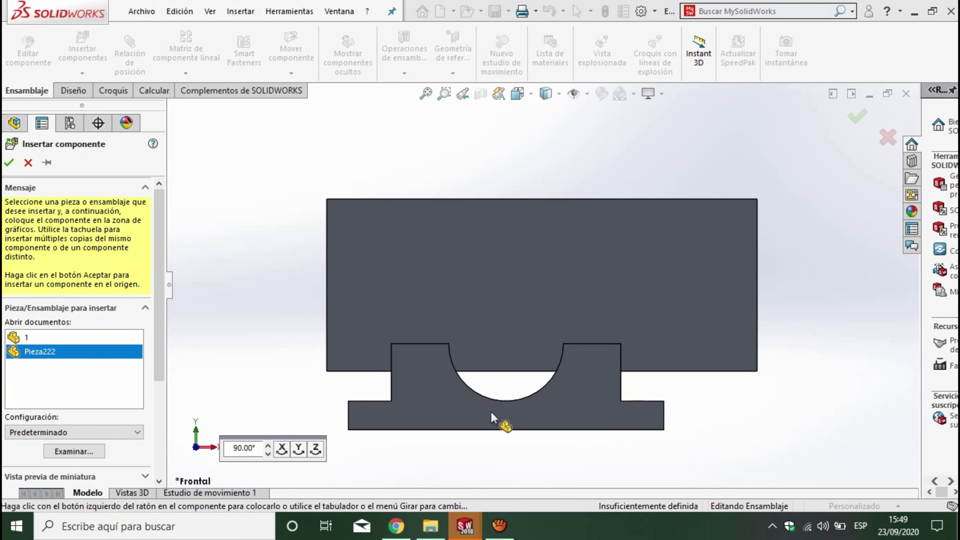
{"action": "left_click", "coordinate": [703, 367]}
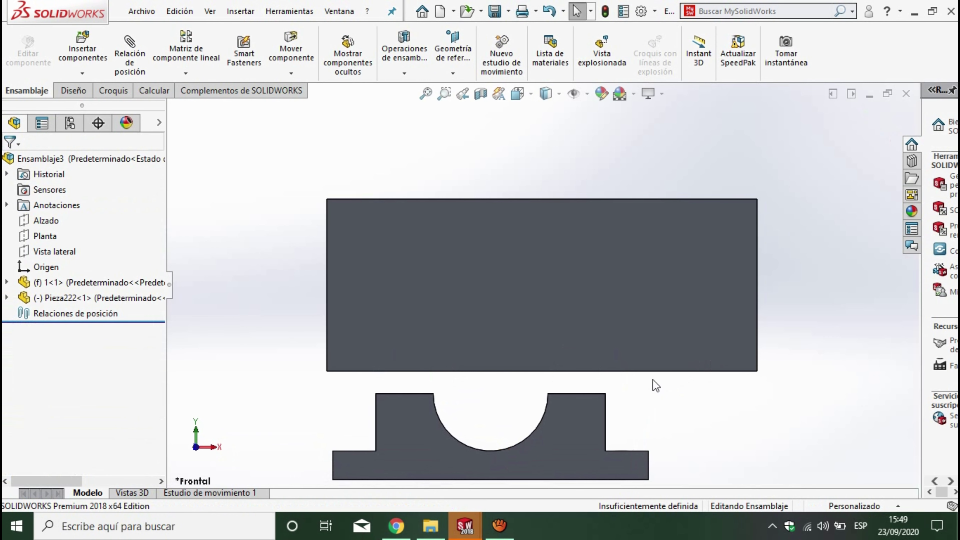
Mate the block's large face coincident with the bearing support's flat face, with flipped alignment
{"action": "middle_click_drag", "start_coordinate": [669, 405], "coordinate": [545, 445]}
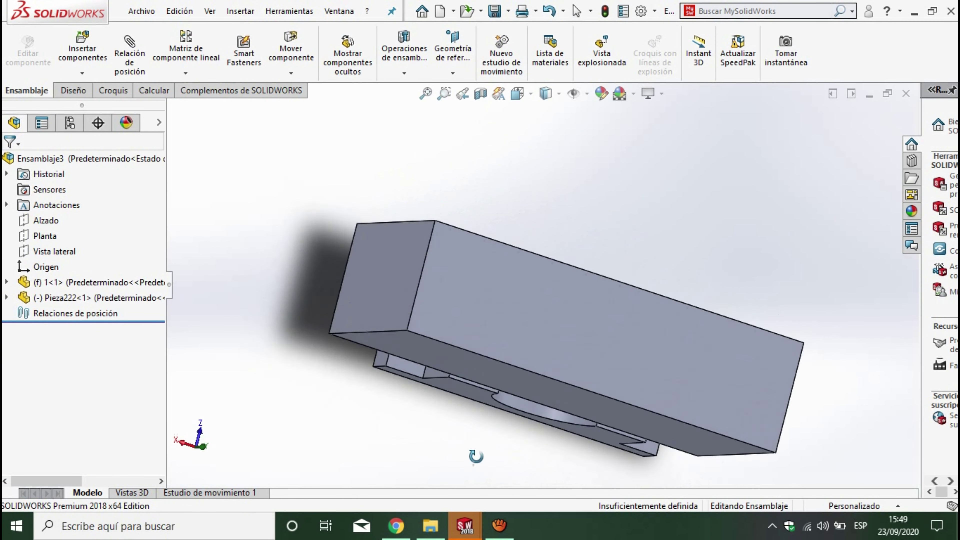
{"action": "middle_click_drag", "start_coordinate": [546, 444], "coordinate": [580, 371]}
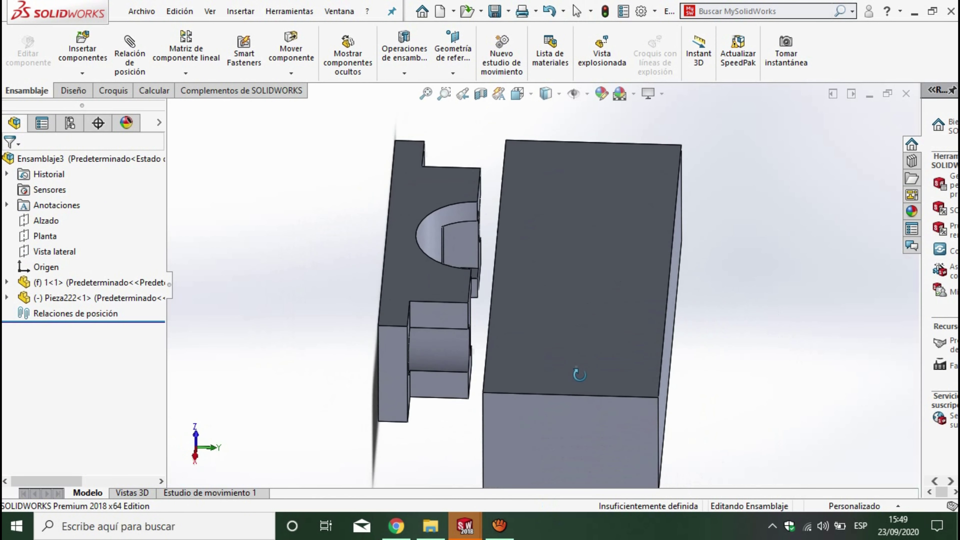
{"action": "left_click", "coordinate": [568, 291]}
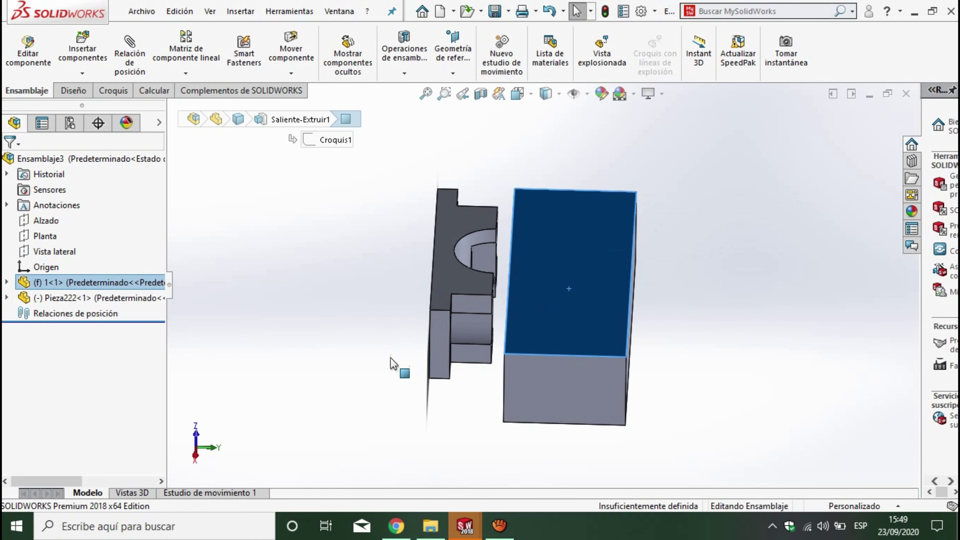
{"action": "mouse_move", "coordinate": [675, 300]}
{"action": "middle_mouse_down"}
{"action": "mouse_move", "coordinate": [713, 292]}
{"action": "mouse_move", "coordinate": [574, 299]}
{"action": "middle_mouse_up"}
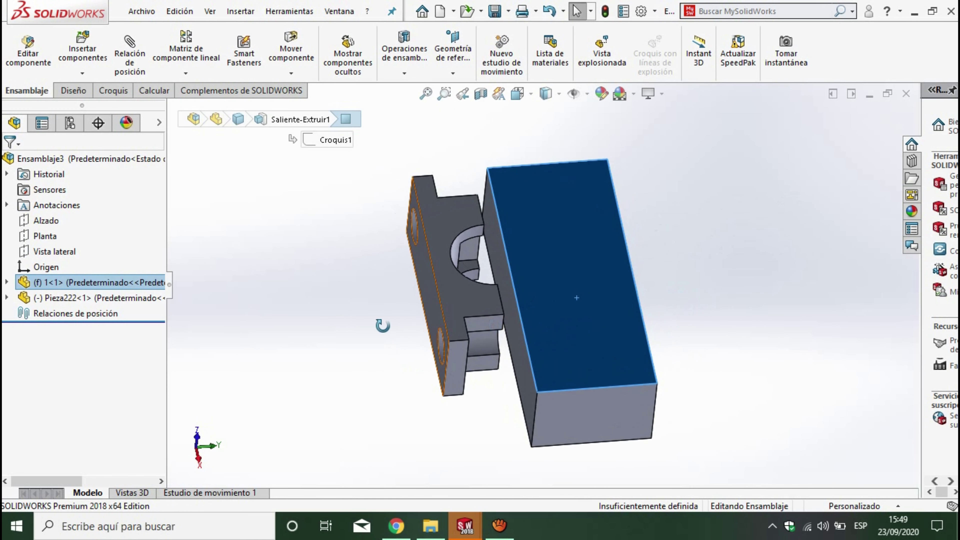
{"action": "scroll", "coordinate": [476, 299], "scroll_direction": "down", "scroll_amount": 3}
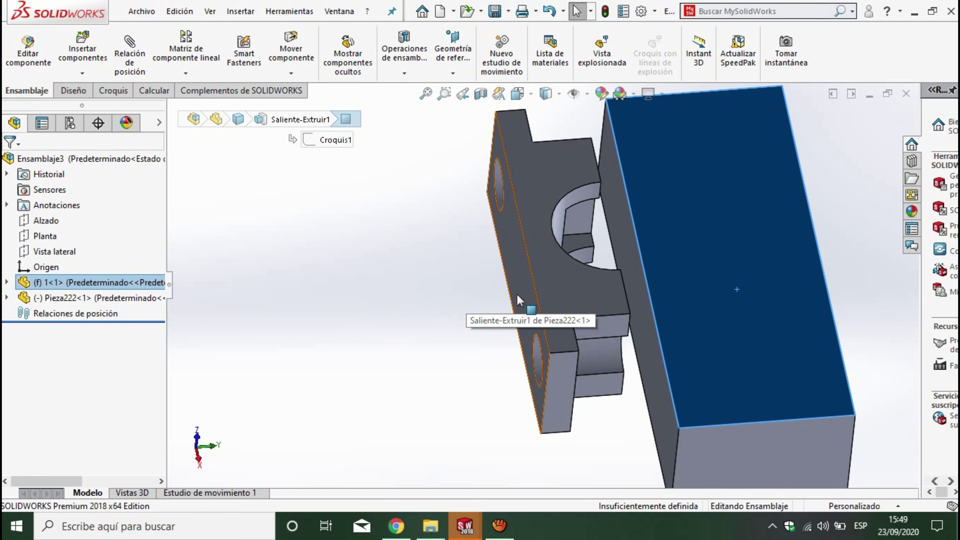
{"action": "left_click", "coordinate": [517, 294], "text": "ctrl"}
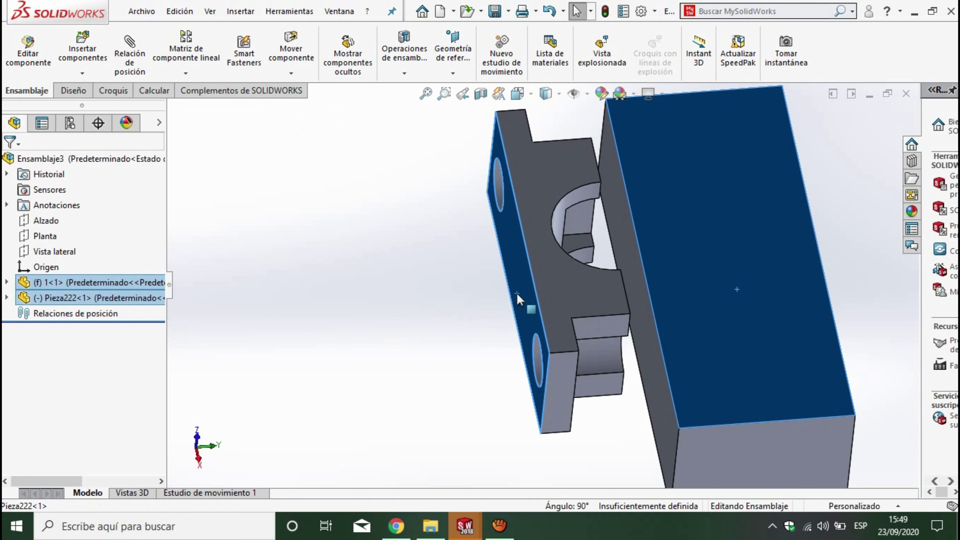
{"action": "left_click", "coordinate": [145, 58]}
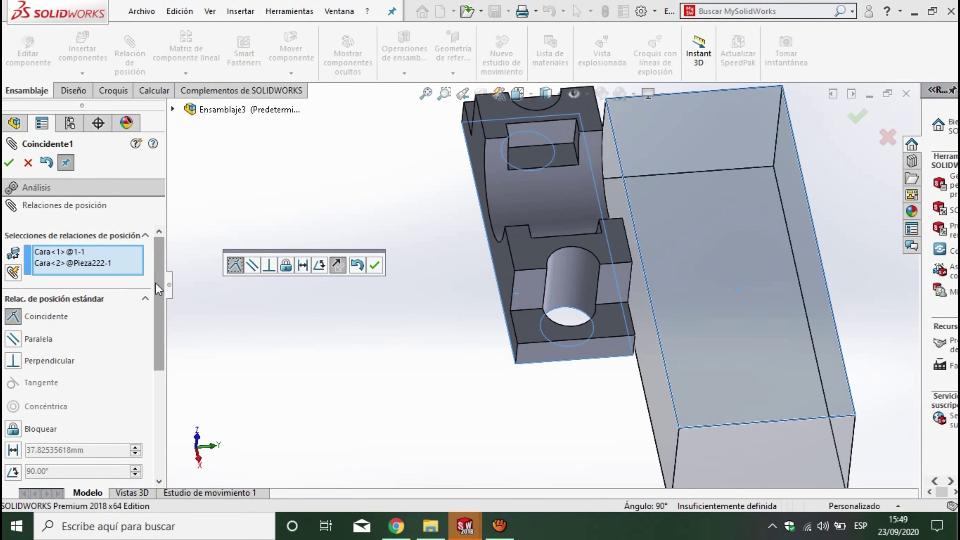
{"action": "scroll", "coordinate": [135, 318], "scroll_direction": "down", "scroll_amount": 3}
{"action": "scroll", "coordinate": [134, 318], "scroll_direction": "down", "scroll_amount": 2}
{"action": "middle_click_drag", "start_coordinate": [582, 348], "coordinate": [516, 294]}
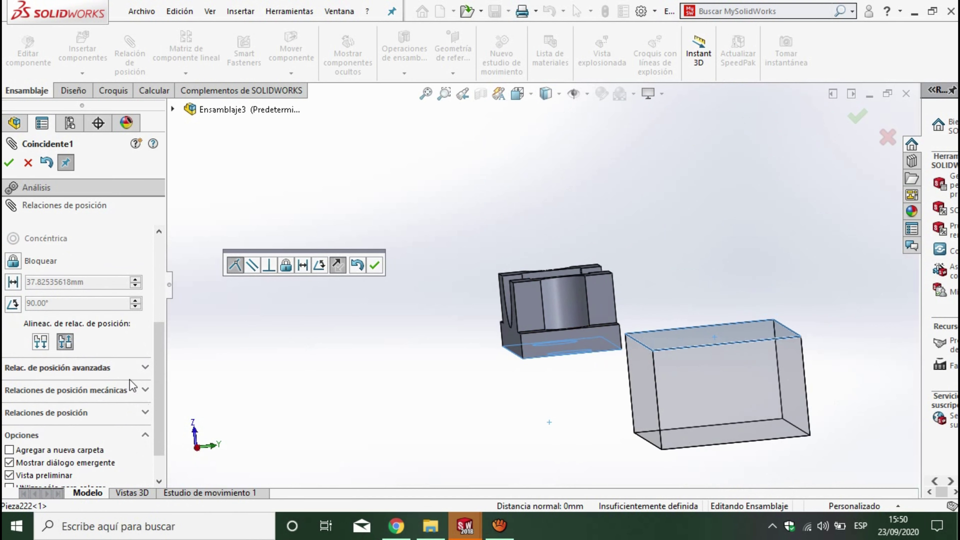
{"action": "left_click", "coordinate": [40, 341]}
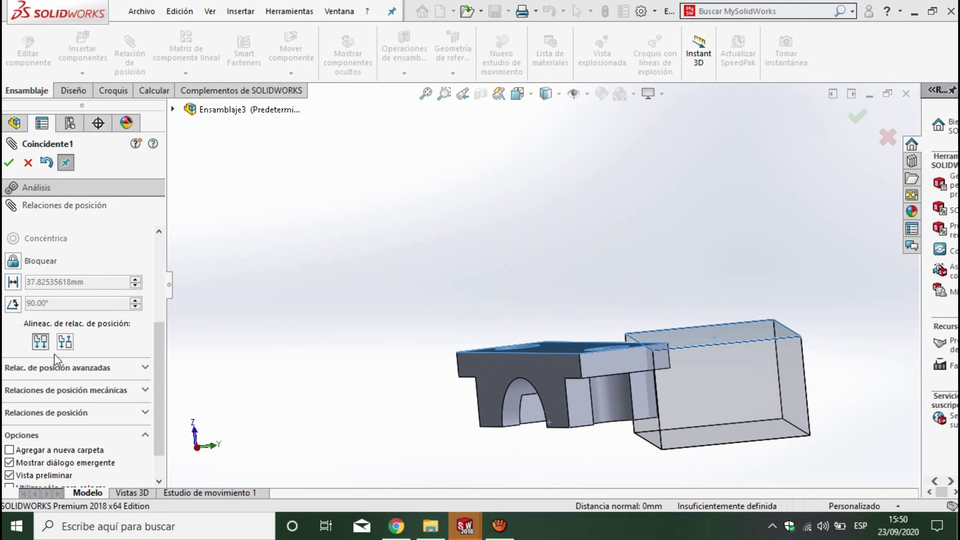
Add a parallel mate between a bearing-support edge and the block's lower edge
{"action": "middle_click_drag", "start_coordinate": [491, 416], "coordinate": [482, 459]}
{"action": "scroll", "coordinate": [561, 321], "scroll_direction": "up", "scroll_amount": 3}
{"action": "middle_click_drag", "start_coordinate": [561, 321], "coordinate": [626, 301]}
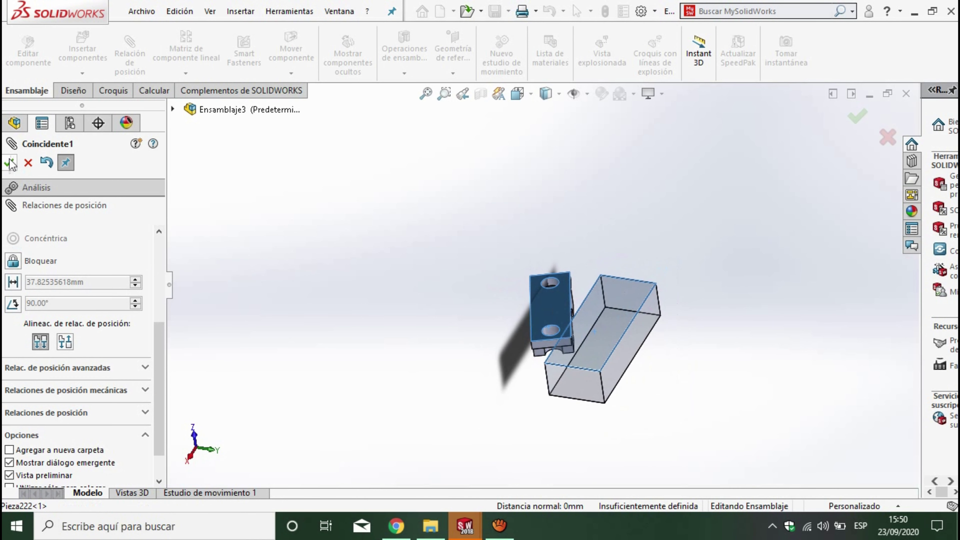
{"action": "scroll", "coordinate": [636, 379], "scroll_direction": "down", "scroll_amount": 2}
{"action": "scroll", "coordinate": [540, 364], "scroll_direction": "down", "scroll_amount": 5}
{"action": "mouse_move", "coordinate": [540, 364]}
{"action": "middle_mouse_down"}
{"action": "mouse_move", "coordinate": [547, 326]}
{"action": "mouse_move", "coordinate": [510, 366]}
{"action": "middle_mouse_up"}
{"action": "scroll", "coordinate": [395, 255], "scroll_direction": "down", "scroll_amount": 2}
{"action": "scroll", "coordinate": [454, 275], "scroll_direction": "down", "scroll_amount": 2}
{"action": "left_click", "coordinate": [455, 274]}
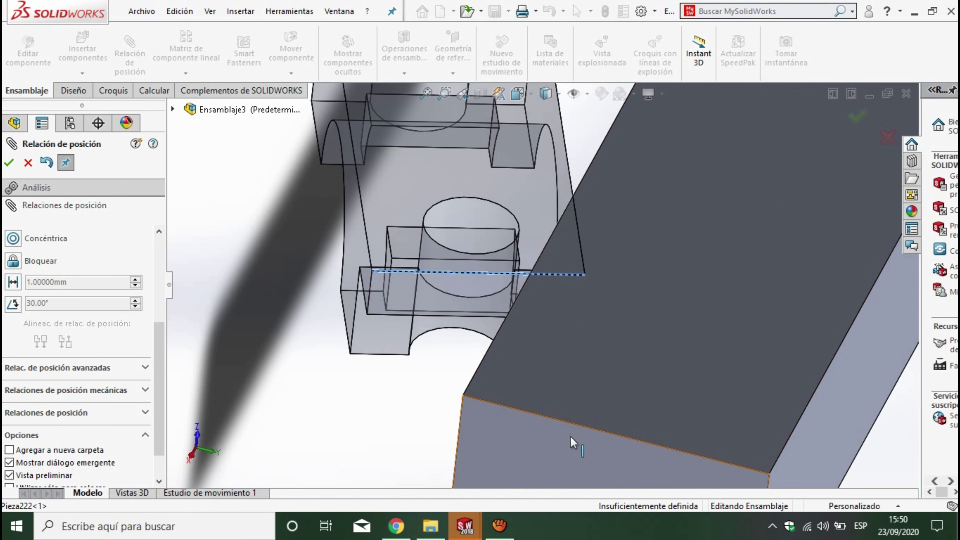
{"action": "left_click", "coordinate": [590, 431]}
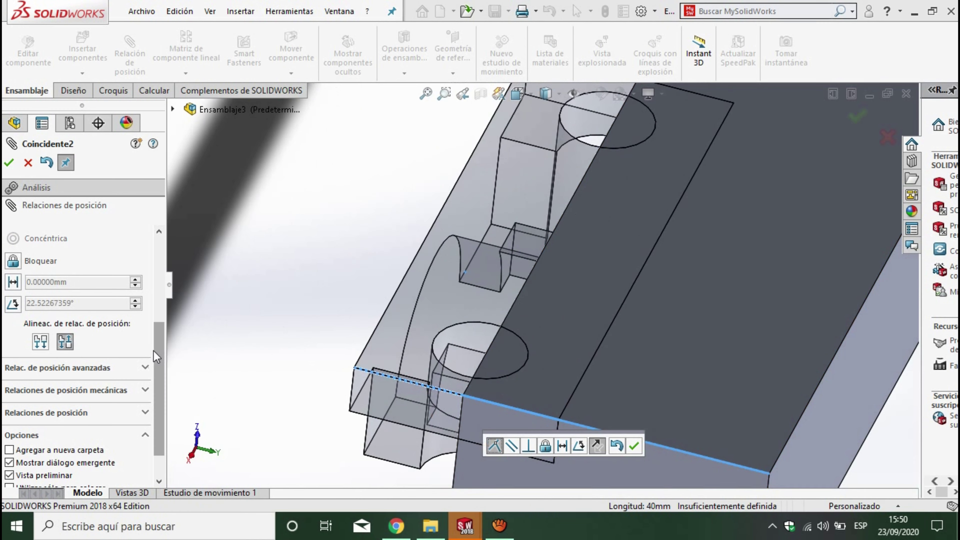
{"action": "left_click_drag", "start_coordinate": [159, 350], "coordinate": [176, 293]}
{"action": "left_click", "coordinate": [13, 338]}
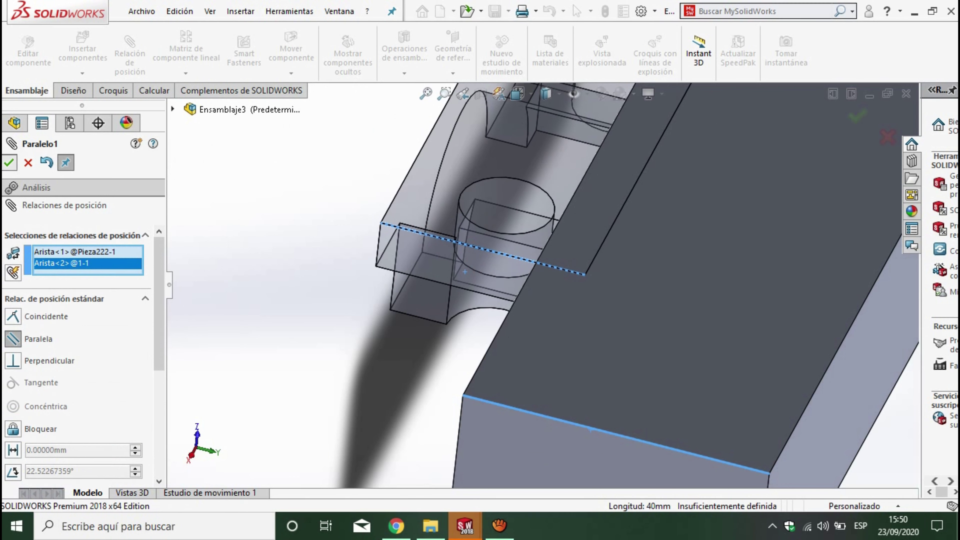
{"action": "left_click", "coordinate": [9, 162]}
Drag Pieza222 into the block and finish the mates
{"action": "left_click", "coordinate": [467, 281]}
{"action": "left_click_drag", "start_coordinate": [467, 281], "coordinate": [626, 375]}
{"action": "scroll", "coordinate": [625, 375], "scroll_direction": "up", "scroll_amount": 3}
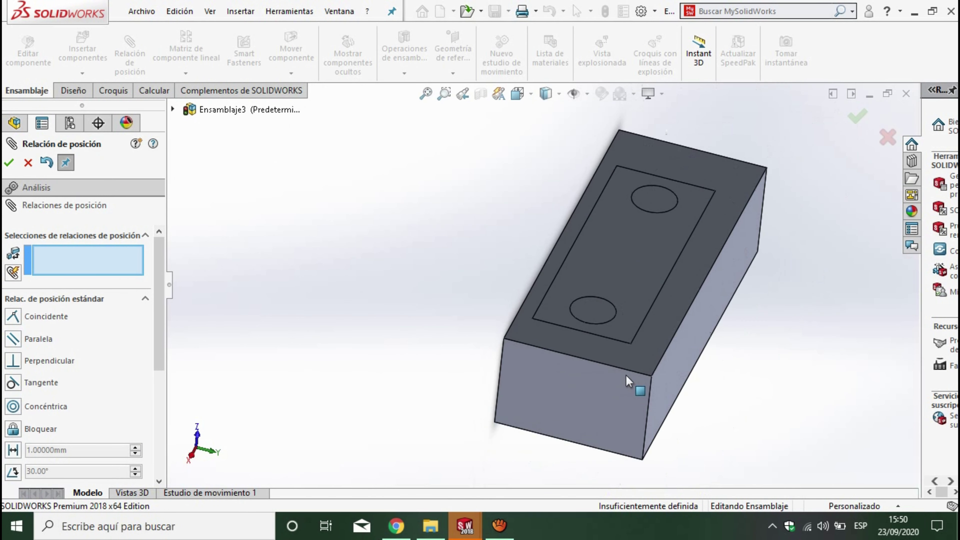
{"action": "scroll", "coordinate": [606, 343], "scroll_direction": "down", "scroll_amount": 1}
{"action": "scroll", "coordinate": [580, 329], "scroll_direction": "up", "scroll_amount": 1}
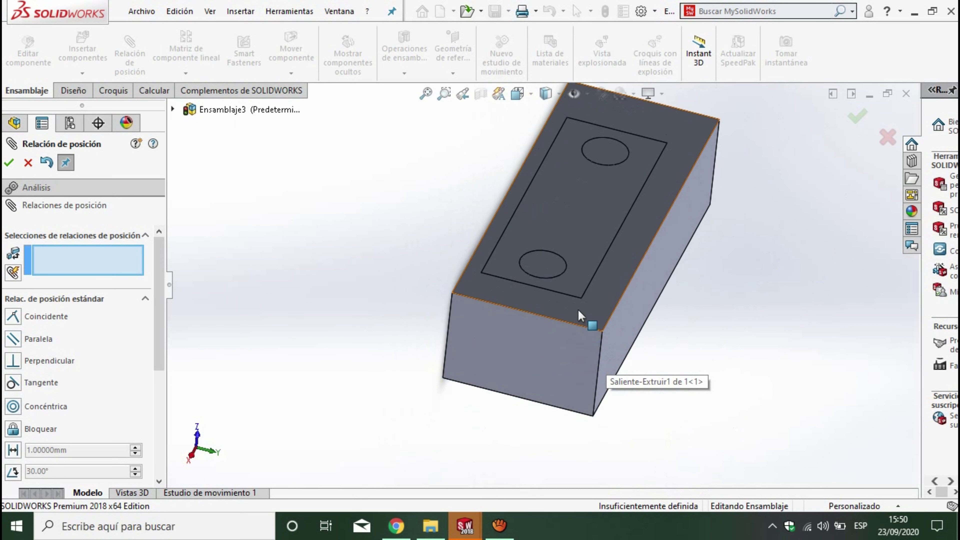
{"action": "left_click", "coordinate": [28, 165]}
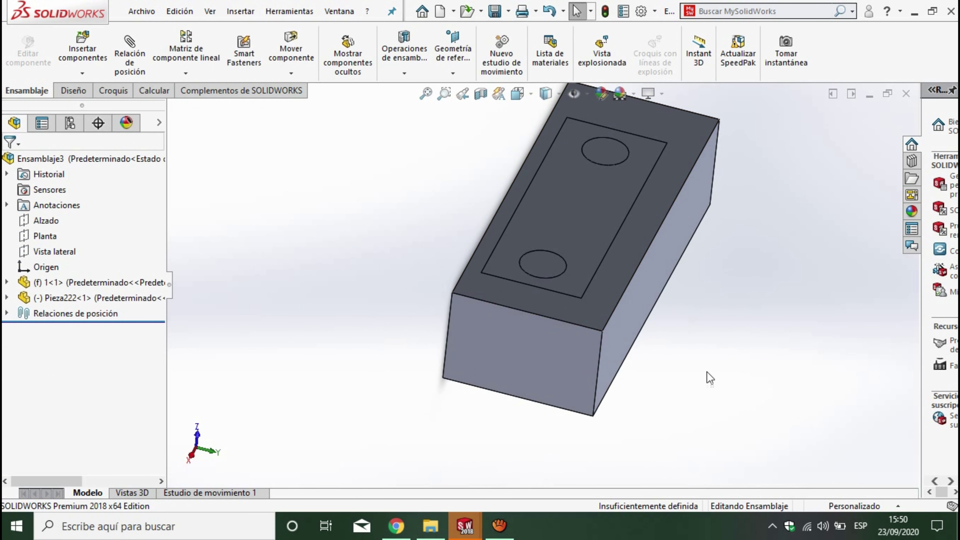
Make the block component 1<1> transparent with Change Transparency
{"action": "left_click", "coordinate": [588, 278]}
{"action": "left_click", "coordinate": [628, 251]}
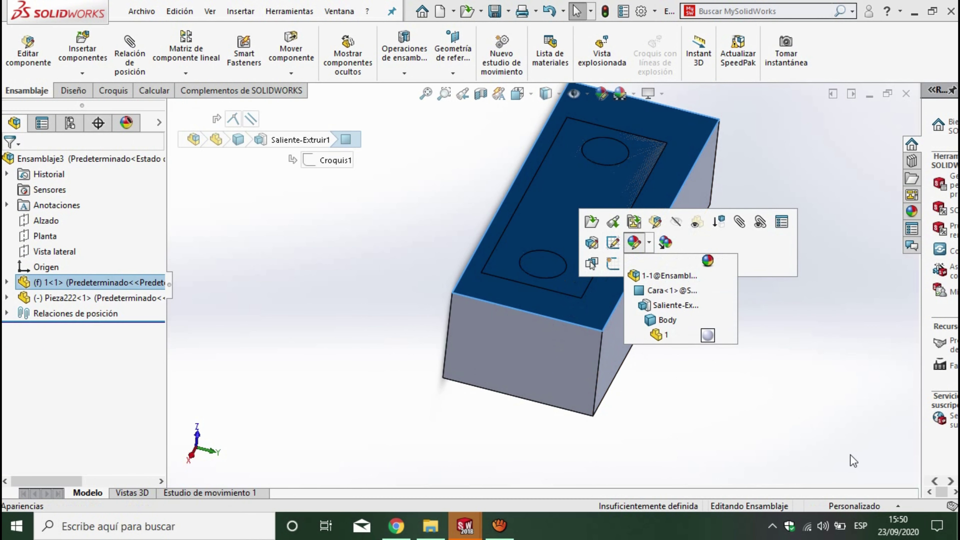
{"action": "left_click", "coordinate": [464, 437]}
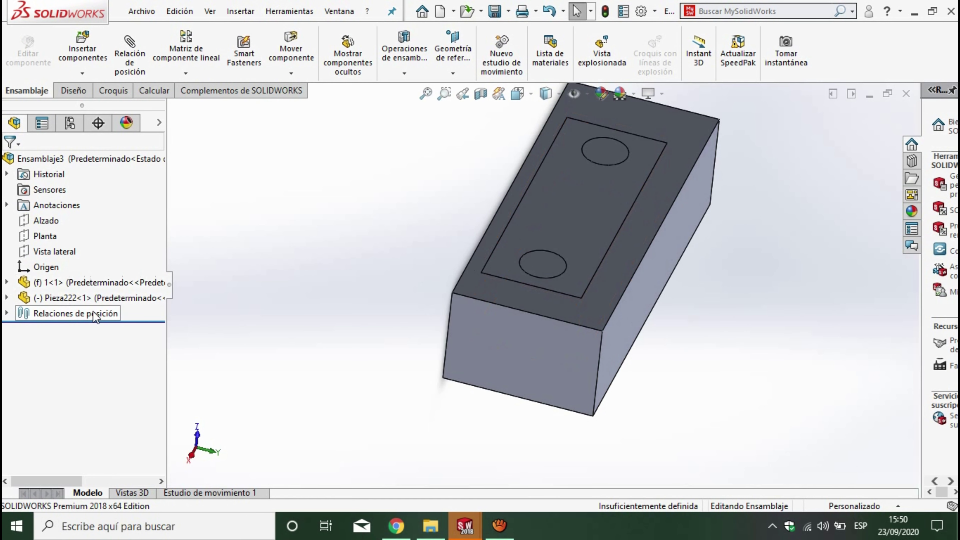
{"action": "left_click", "coordinate": [106, 301]}
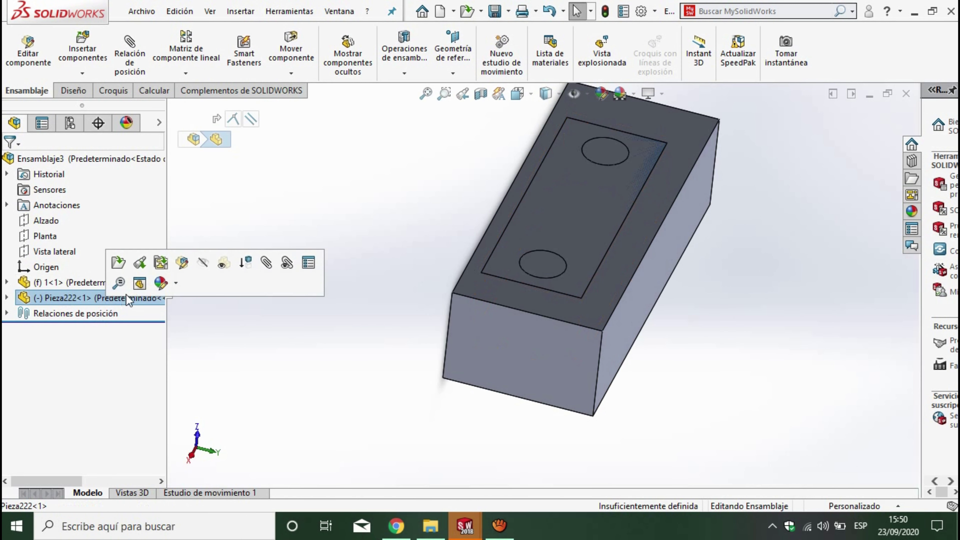
{"action": "left_click", "coordinate": [79, 284]}
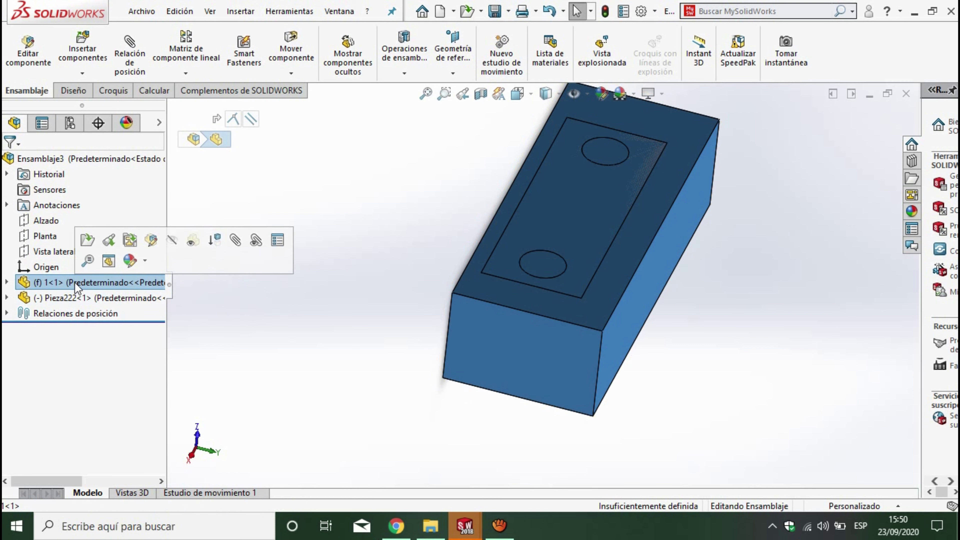
{"action": "left_click", "coordinate": [190, 240]}
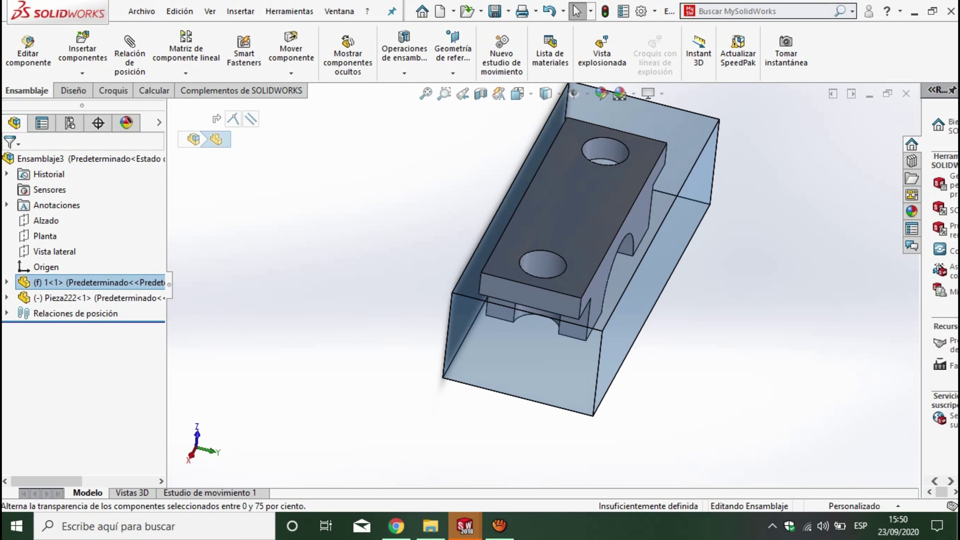
{"action": "right_click", "coordinate": [136, 288]}
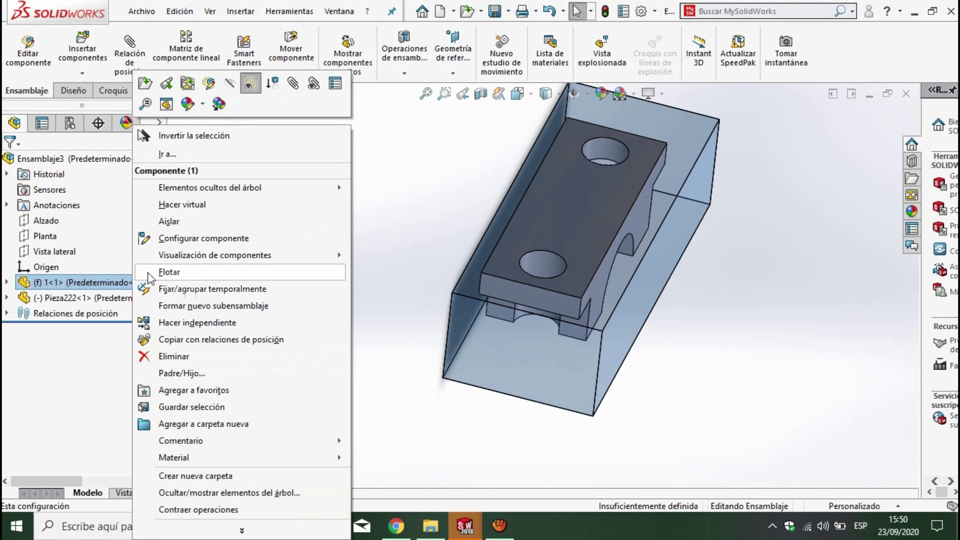
{"action": "left_click", "coordinate": [247, 95]}
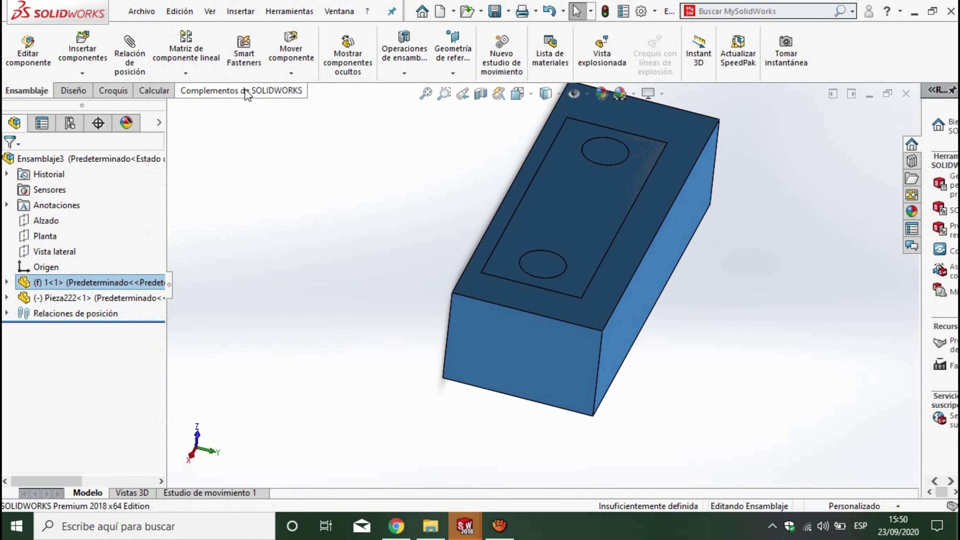
{"action": "right_click", "coordinate": [120, 291]}
{"action": "left_click", "coordinate": [223, 93]}
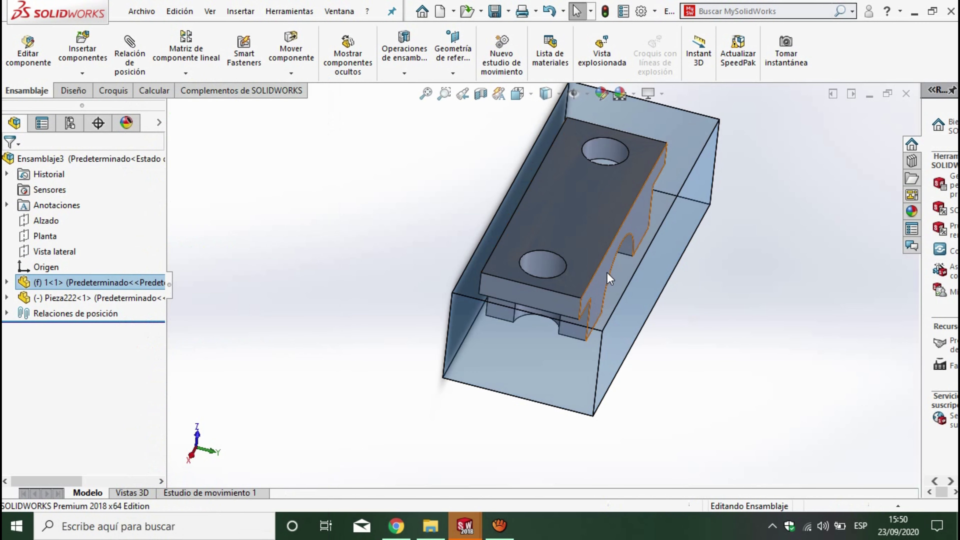
Orbit the assembly to inspect Pieza222 inside the translucent block from above and below
{"action": "left_click_drag", "start_coordinate": [609, 279], "coordinate": [672, 239]}
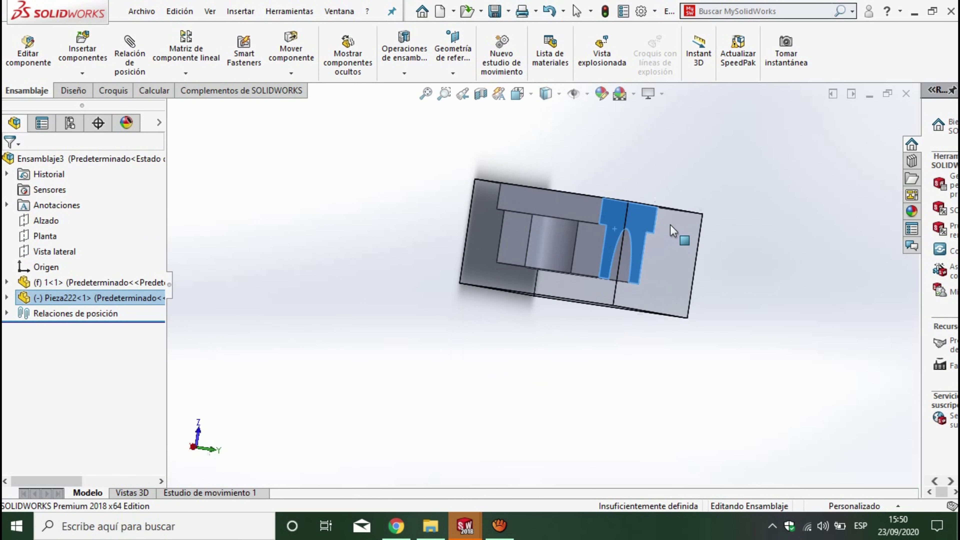
{"action": "middle_click_drag", "start_coordinate": [672, 239], "coordinate": [654, 336]}
{"action": "left_click", "coordinate": [594, 269]}
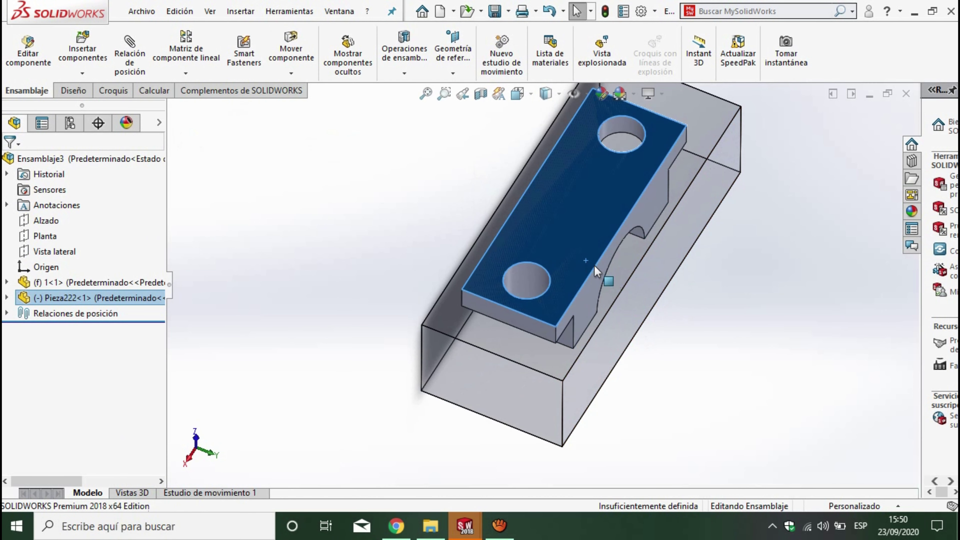
{"action": "mouse_move", "coordinate": [594, 269]}
{"action": "middle_mouse_down"}
{"action": "mouse_move", "coordinate": [642, 254]}
{"action": "mouse_move", "coordinate": [672, 326]}
{"action": "middle_mouse_up"}
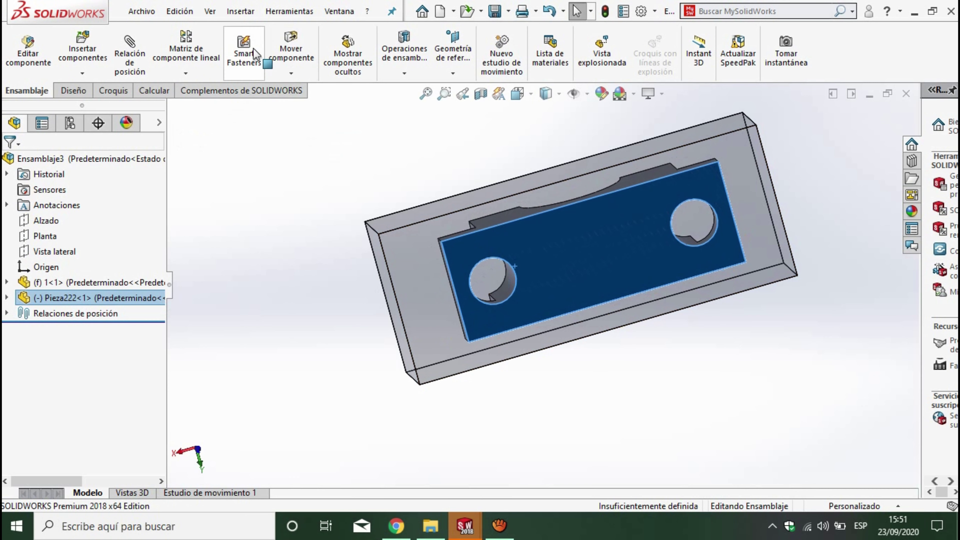
{"action": "left_click", "coordinate": [106, 282]}
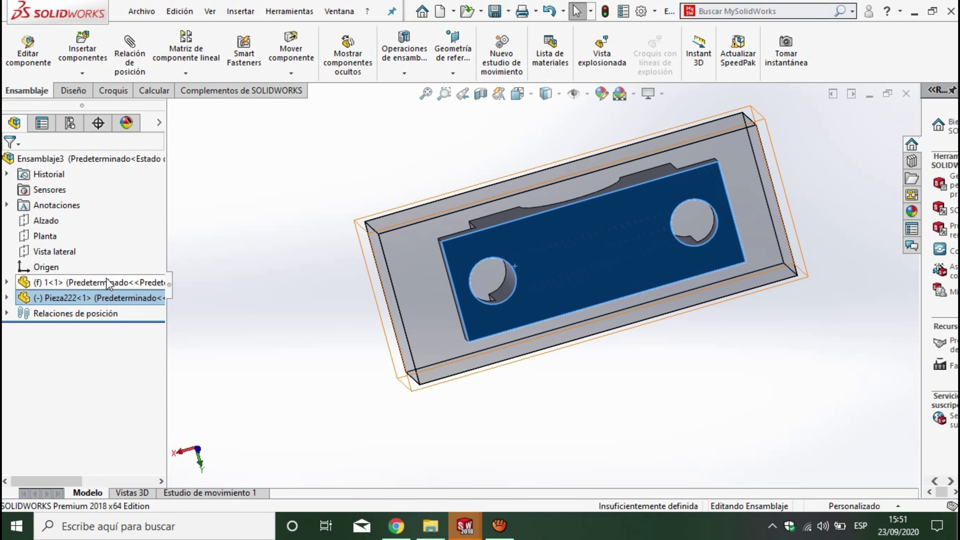
Make block 1<1> opaque again and start Edit Part from one of its faces
{"action": "right_click", "coordinate": [107, 282]}
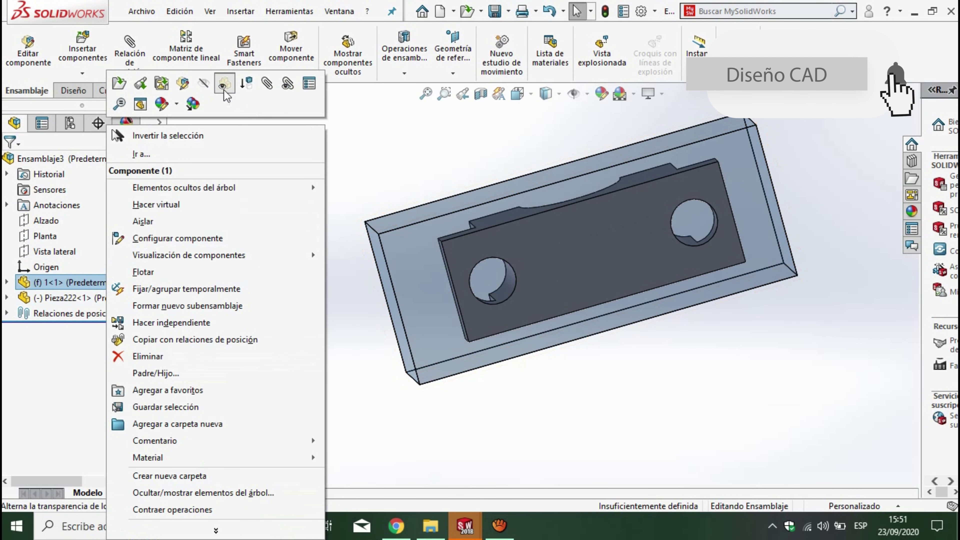
{"action": "left_click", "coordinate": [224, 83]}
{"action": "left_click", "coordinate": [412, 272]}
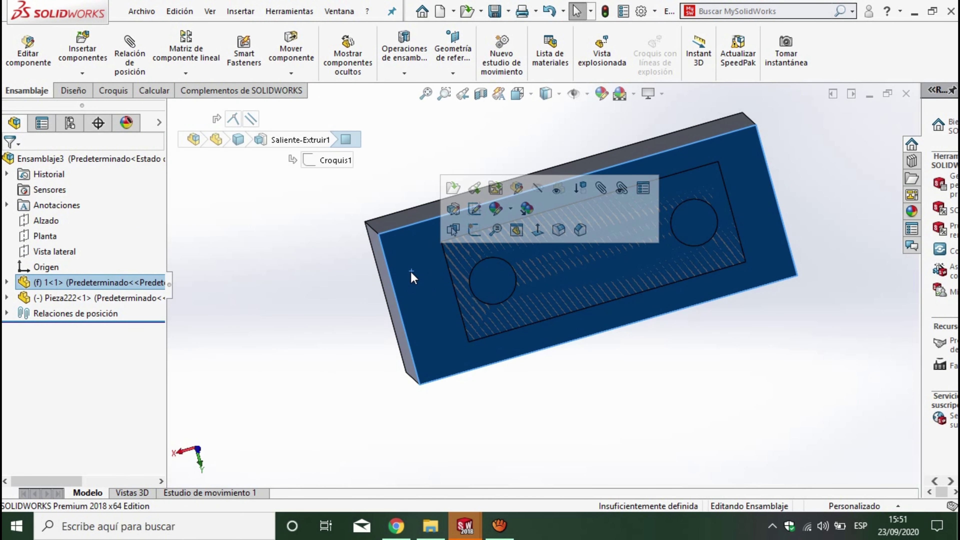
{"action": "left_click", "coordinate": [515, 192]}
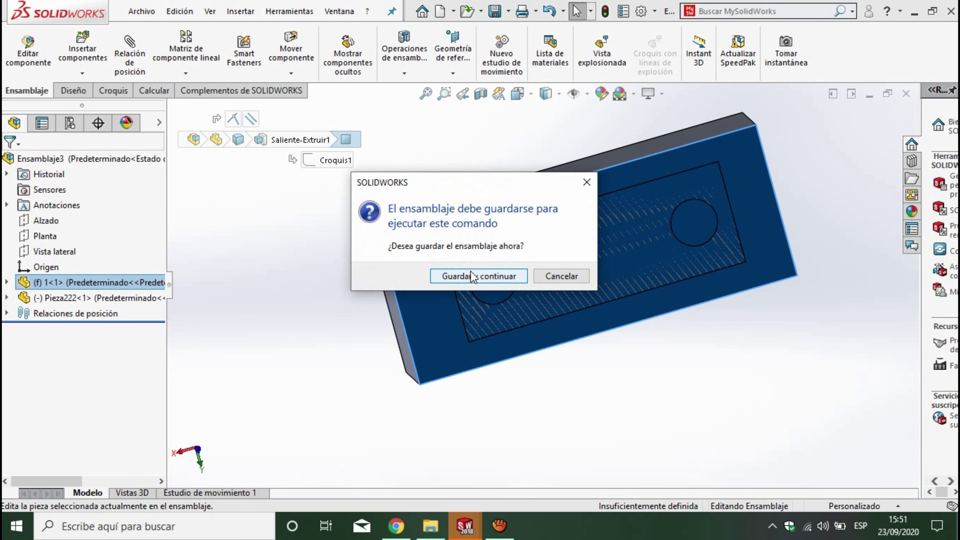
Save the assembly as Ensamblaje3.SLDASM and enter in-place editing of block 1<1>
{"action": "left_click", "coordinate": [473, 276]}
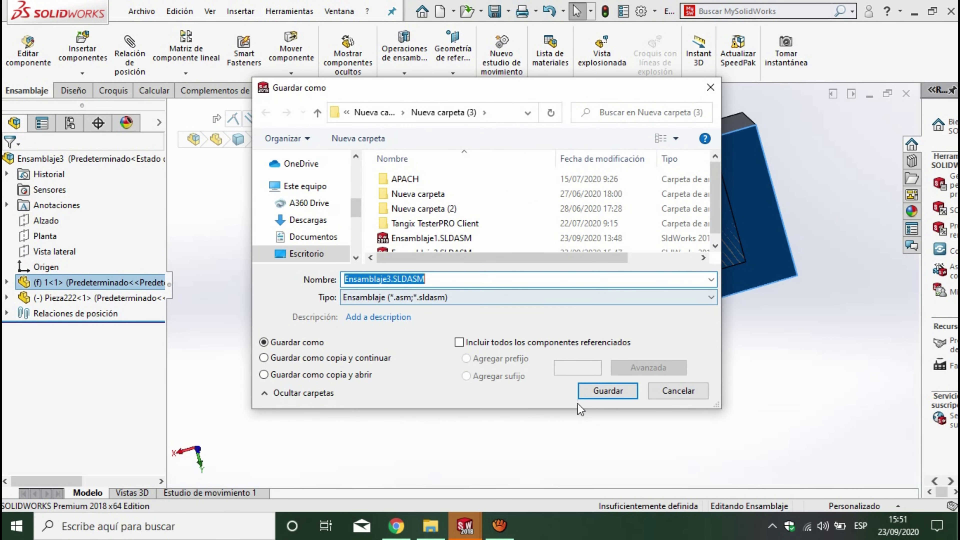
{"action": "left_click", "coordinate": [595, 393]}
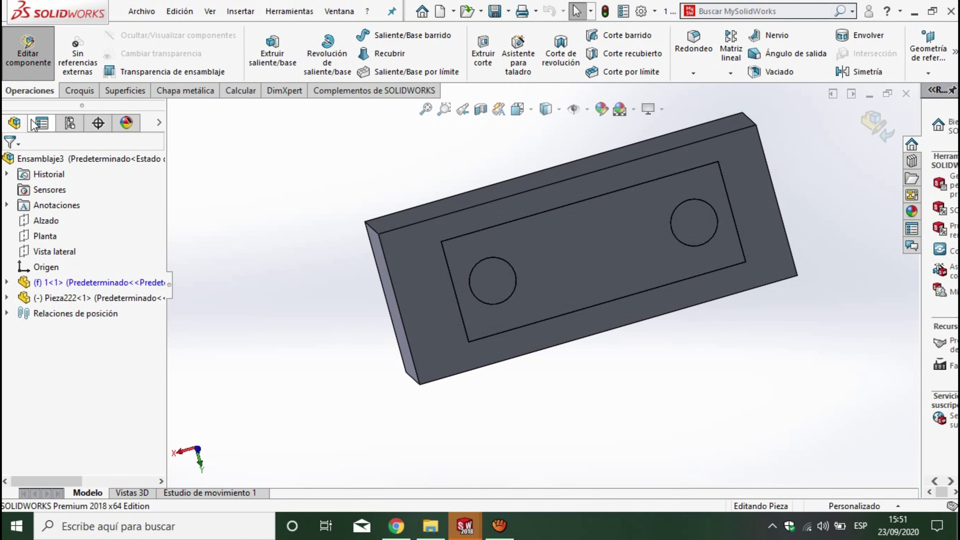
{"action": "left_click", "coordinate": [84, 93]}
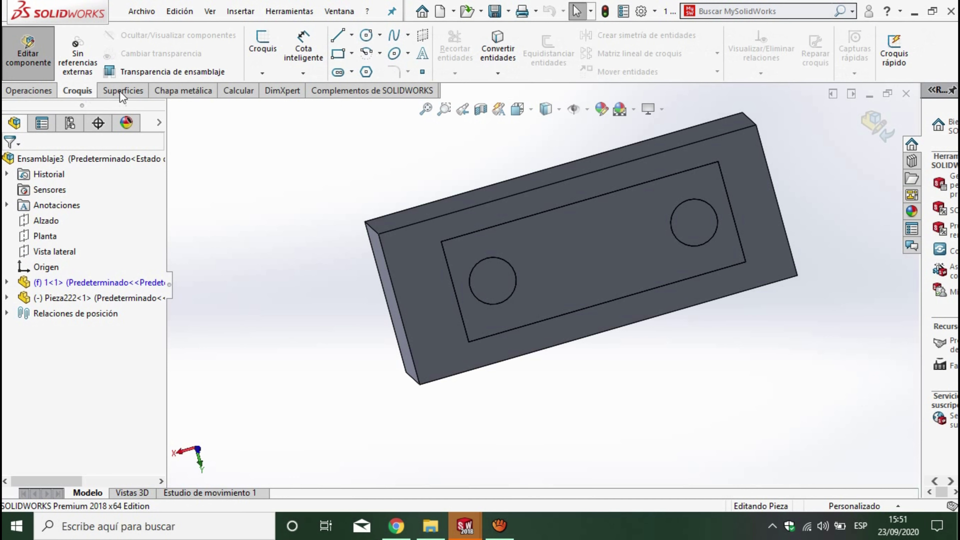
{"action": "left_click", "coordinate": [31, 95]}
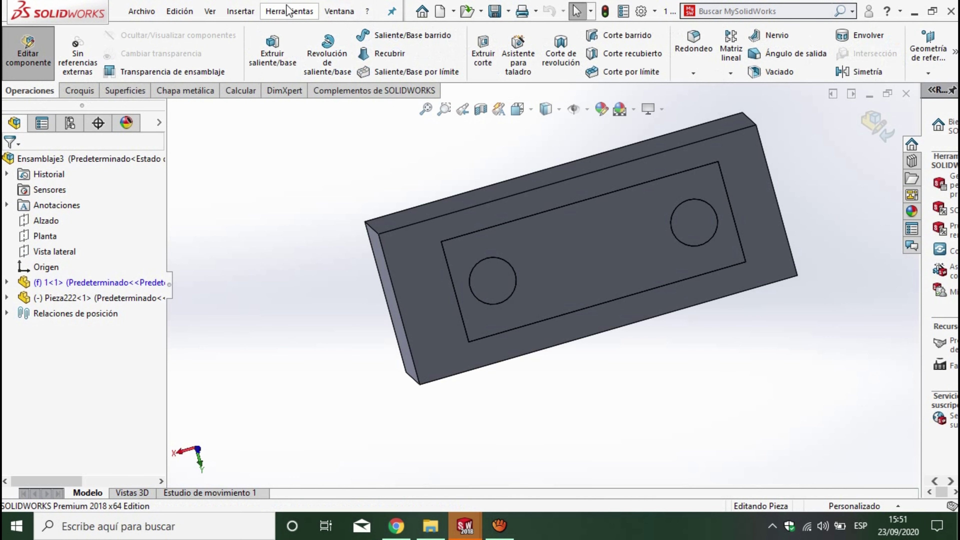
{"action": "left_click", "coordinate": [234, 12]}
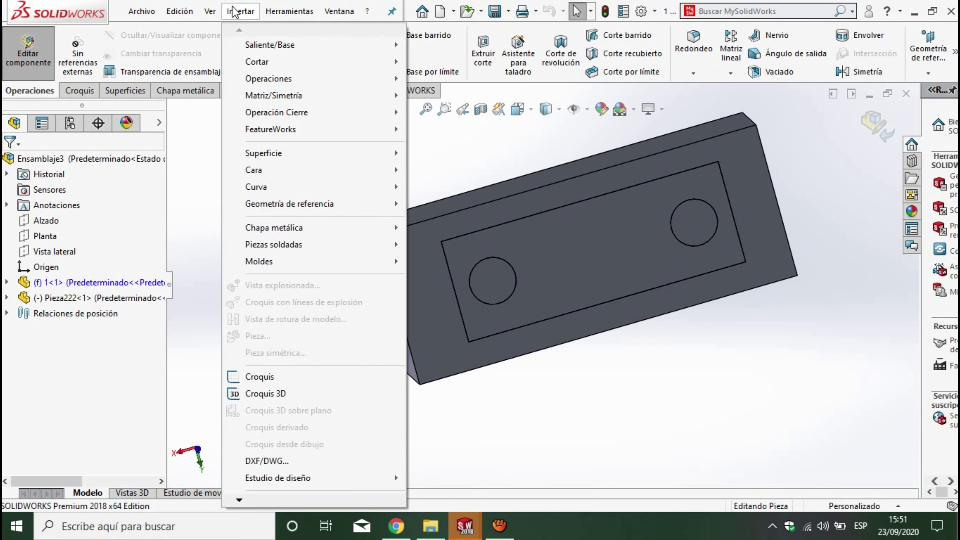
{"action": "mouse_move", "coordinate": [269, 78]}
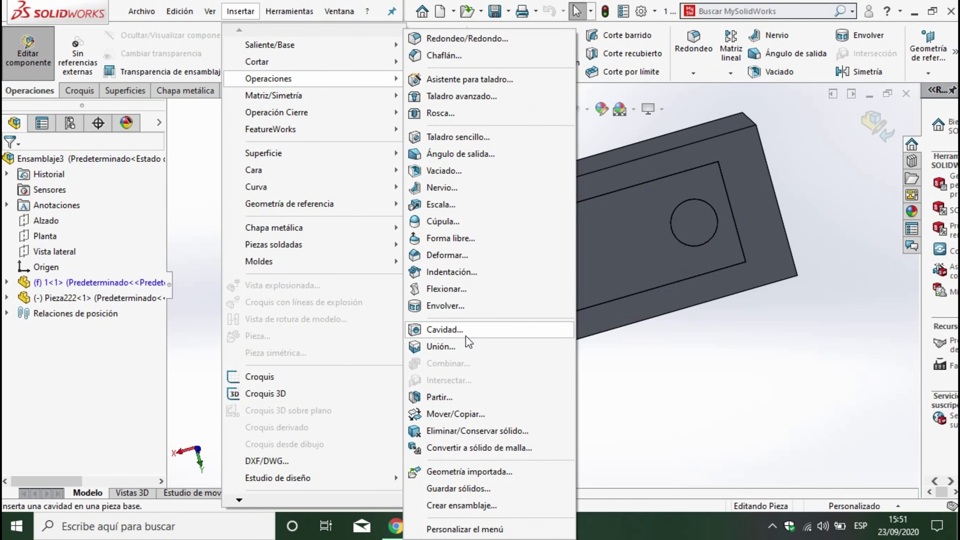
Add a Cavity feature to the block using Pieza222<1> as the design component
{"action": "left_click", "coordinate": [466, 336]}
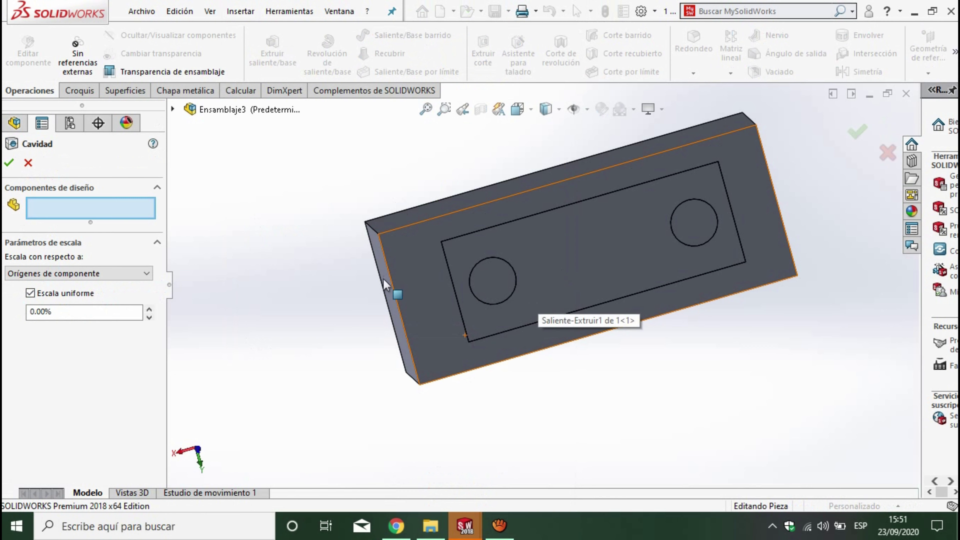
{"action": "left_click", "coordinate": [173, 110]}
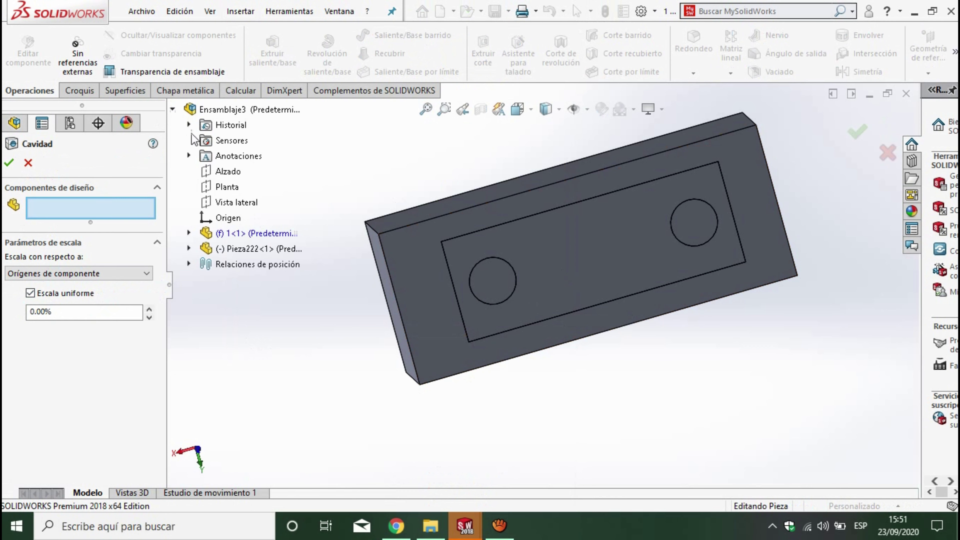
{"action": "left_click", "coordinate": [260, 251]}
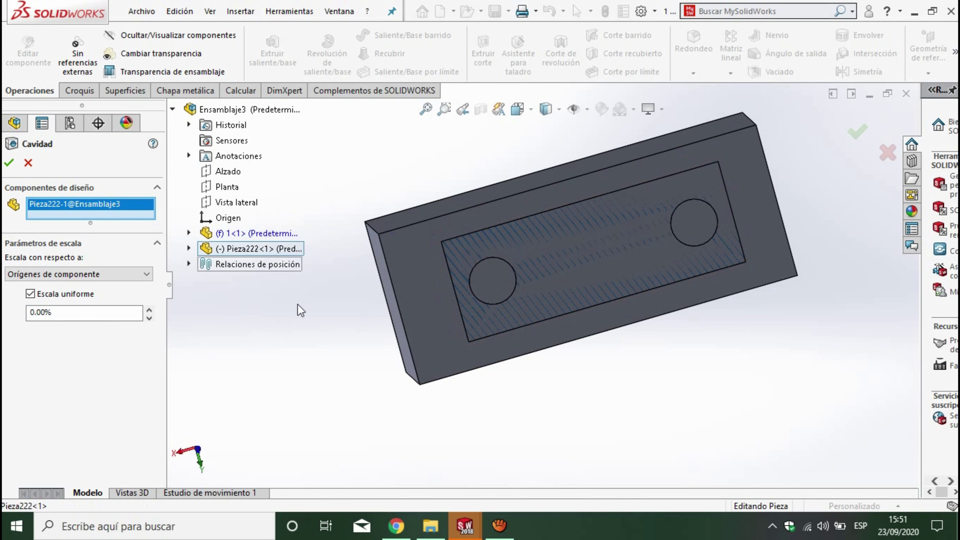
{"action": "left_click", "coordinate": [857, 131]}
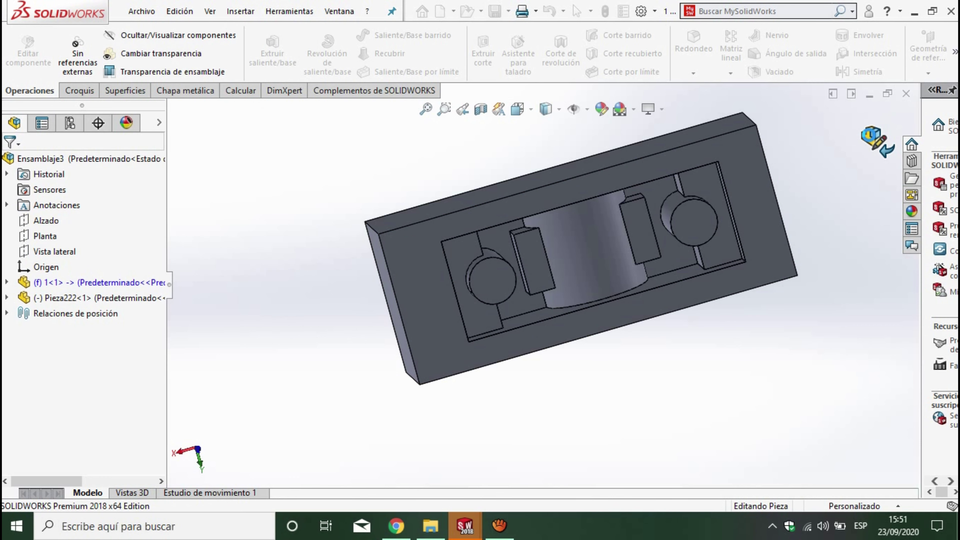
Show part 1 with its Cavidad1 recess alone in a maximized window, minimizing the others
{"action": "mouse_move", "coordinate": [653, 362]}
{"action": "middle_mouse_down"}
{"action": "mouse_move", "coordinate": [525, 336]}
{"action": "mouse_move", "coordinate": [321, 403]}
{"action": "mouse_move", "coordinate": [205, 362]}
{"action": "mouse_move", "coordinate": [397, 308]}
{"action": "middle_mouse_up"}
{"action": "key", "text": "ctrl+Tab"}
{"action": "scroll", "coordinate": [493, 403], "scroll_direction": "up", "scroll_amount": 4}
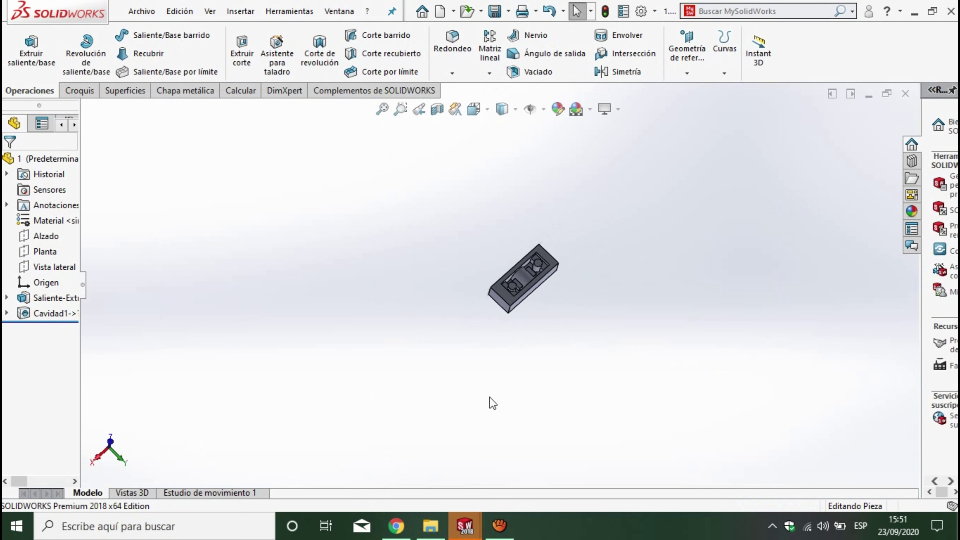
{"action": "left_click", "coordinate": [869, 95]}
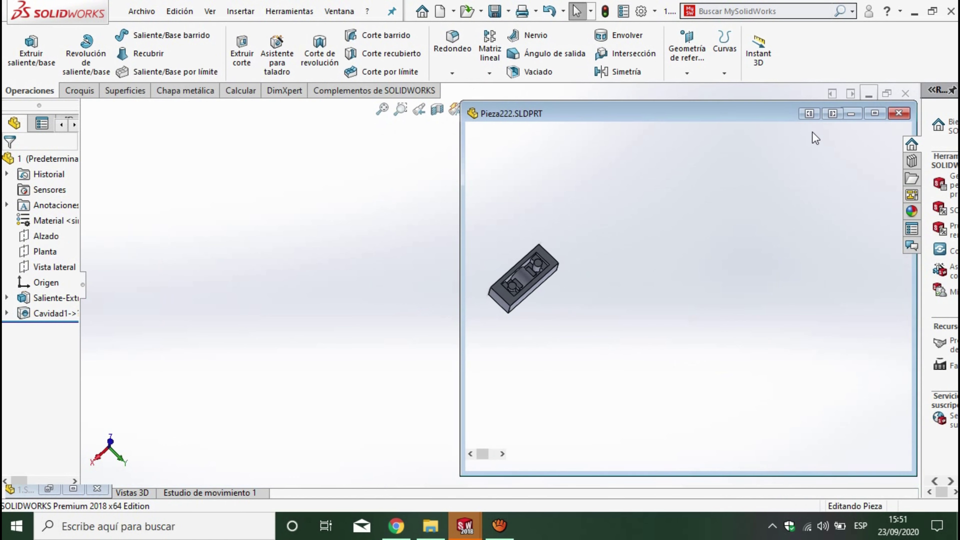
{"action": "left_click", "coordinate": [851, 113]}
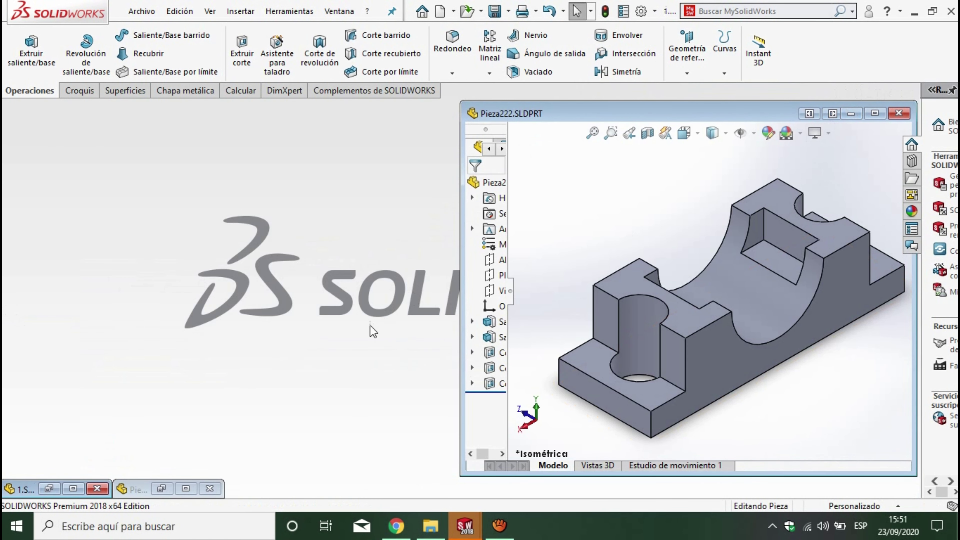
{"action": "left_click", "coordinate": [67, 488]}
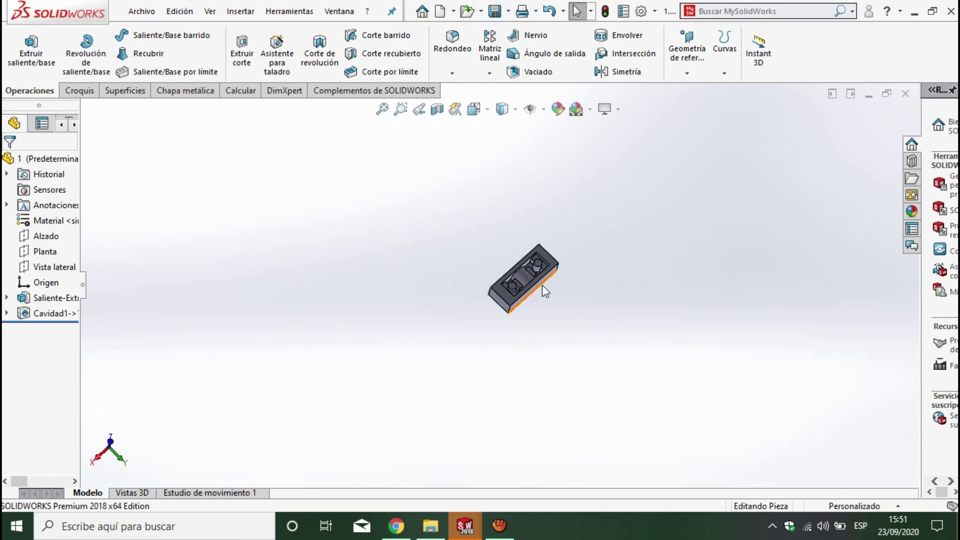
{"action": "scroll", "coordinate": [391, 240], "scroll_direction": "down", "scroll_amount": 5}
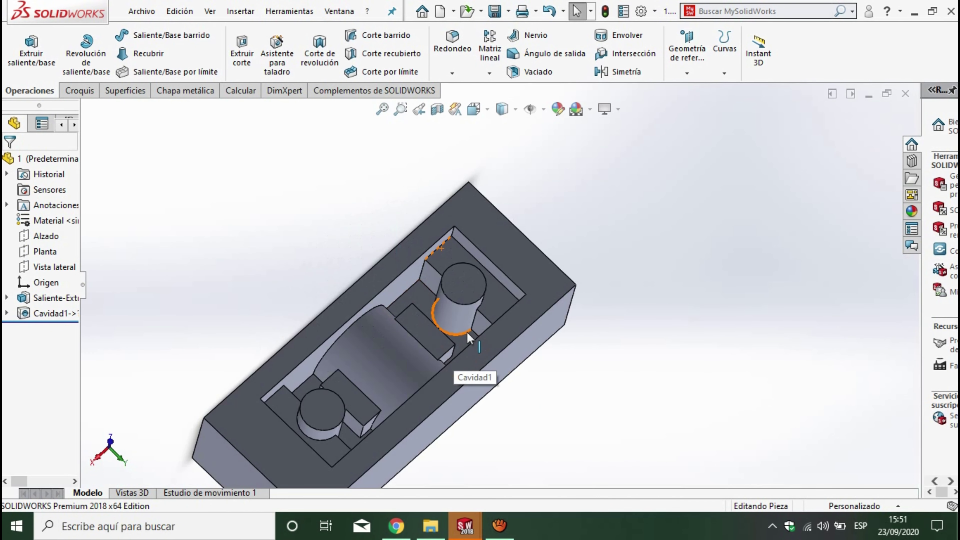
{"action": "mouse_move", "coordinate": [464, 308]}
{"action": "middle_mouse_down"}
{"action": "mouse_move", "coordinate": [377, 301]}
{"action": "mouse_move", "coordinate": [525, 354]}
{"action": "mouse_move", "coordinate": [503, 383]}
{"action": "middle_mouse_up"}
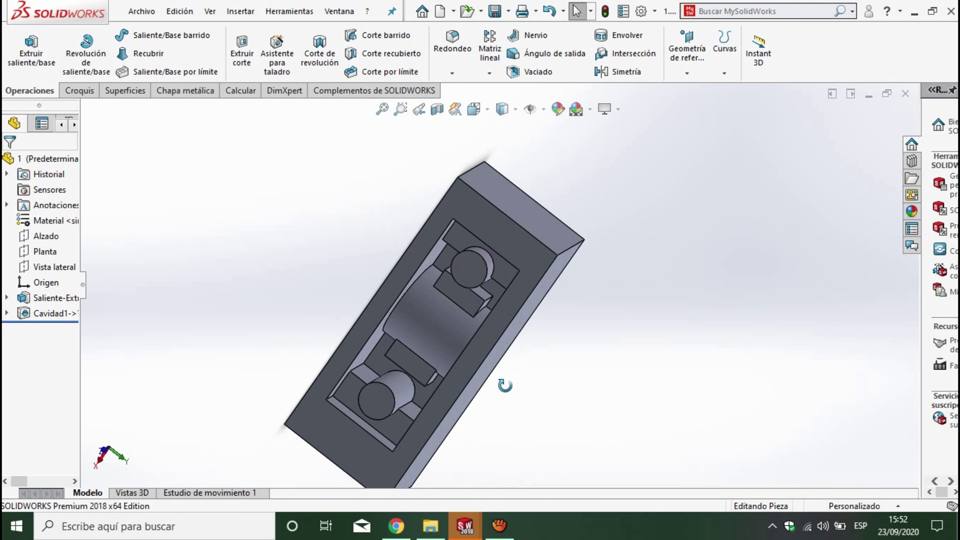
{"action": "key", "text": "ctrl+7"}
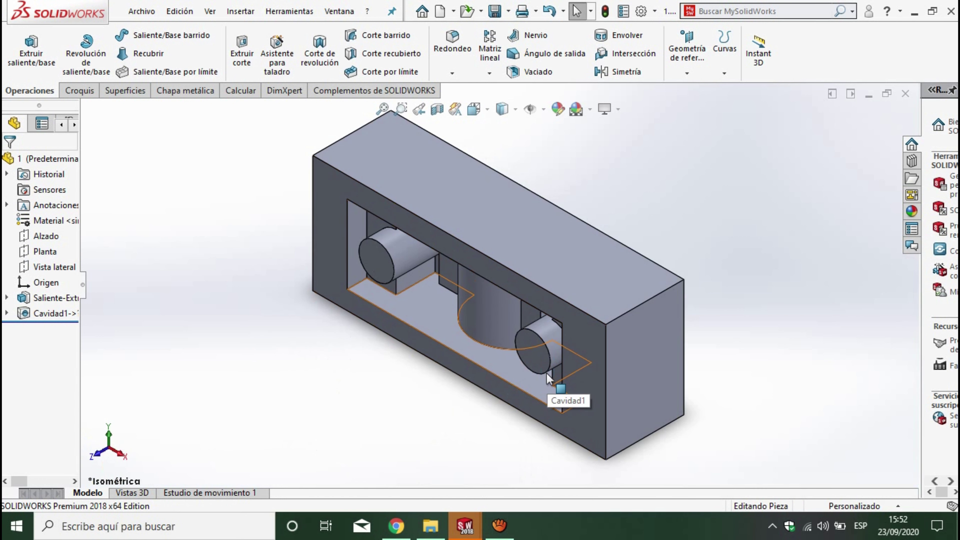
{"action": "key", "text": "Up"}
{"action": "key", "text": "Up"}
{"action": "key", "text": "Up"}
{"action": "key", "text": "Up"}
{"action": "key", "text": "Up"}
{"action": "key", "text": "Up"}
{"action": "key", "text": "Up"}
{"action": "key", "text": "Up"}
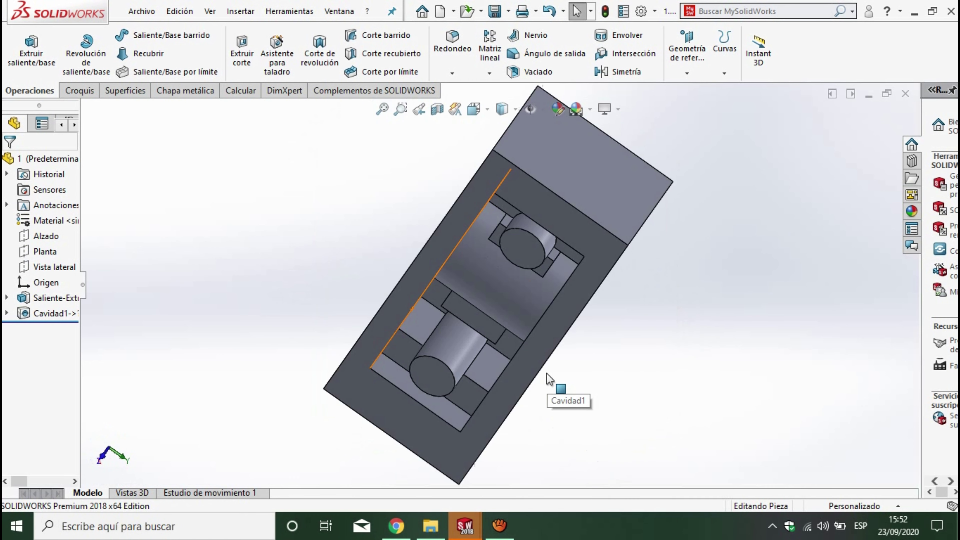
{"action": "key", "text": "Down"}
{"action": "key", "text": "Down"}
{"action": "key", "text": "Down"}
{"action": "key", "text": "ctrl+7"}
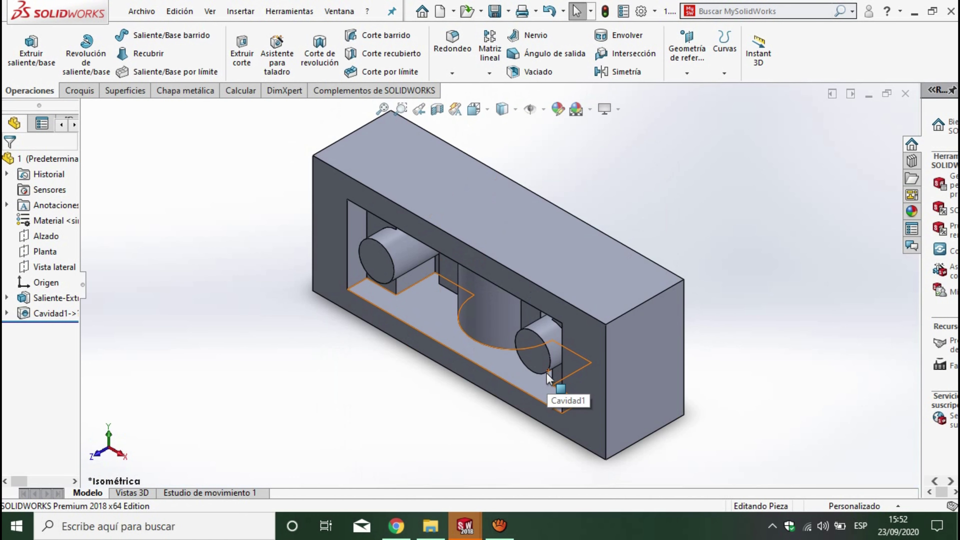
{"action": "mouse_move", "coordinate": [519, 318]}
{"action": "middle_mouse_down"}
{"action": "mouse_move", "coordinate": [504, 297]}
{"action": "mouse_move", "coordinate": [501, 335]}
{"action": "mouse_move", "coordinate": [491, 299]}
{"action": "mouse_move", "coordinate": [407, 261]}
{"action": "mouse_move", "coordinate": [662, 403]}
{"action": "mouse_move", "coordinate": [619, 313]}
{"action": "mouse_move", "coordinate": [702, 244]}
{"action": "mouse_move", "coordinate": [775, 272]}
{"action": "mouse_move", "coordinate": [512, 357]}
{"action": "mouse_move", "coordinate": [617, 378]}
{"action": "mouse_move", "coordinate": [593, 322]}
{"action": "mouse_move", "coordinate": [629, 368]}
{"action": "mouse_move", "coordinate": [628, 326]}
{"action": "middle_mouse_up"}
{"action": "scroll", "coordinate": [628, 326], "scroll_direction": "up", "scroll_amount": 2}
{"action": "scroll", "coordinate": [529, 288], "scroll_direction": "up", "scroll_amount": 2}
{"action": "scroll", "coordinate": [514, 274], "scroll_direction": "down", "scroll_amount": 3}
{"action": "scroll", "coordinate": [512, 286], "scroll_direction": "up", "scroll_amount": 1}
{"action": "mouse_move", "coordinate": [510, 286]}
{"action": "middle_mouse_down"}
{"action": "mouse_move", "coordinate": [481, 302]}
{"action": "mouse_move", "coordinate": [458, 411]}
{"action": "middle_mouse_up"}
{"action": "middle_click_drag", "start_coordinate": [488, 425], "coordinate": [492, 411]}
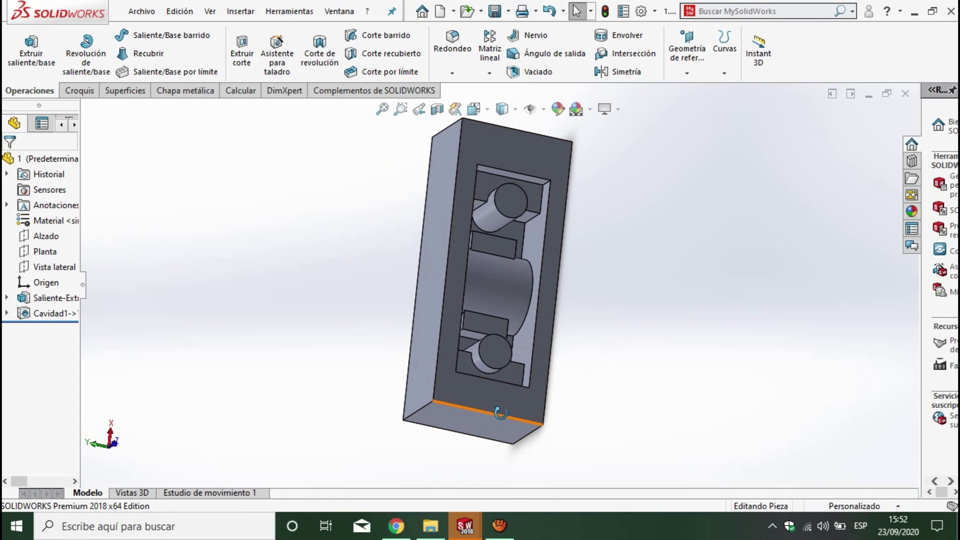